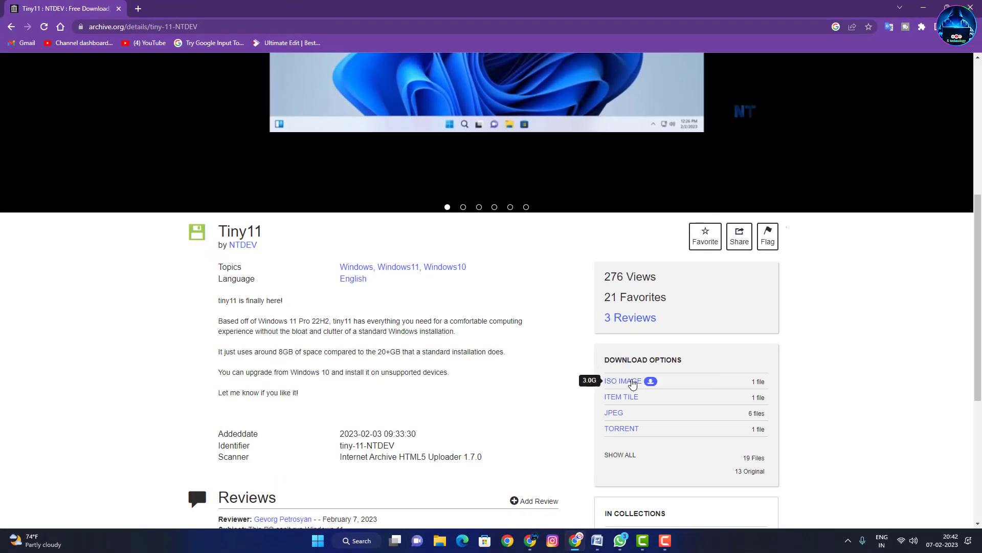
# Cancel the Tiny11 ISO image save prompt and bring up Windows search.
pyautogui.click(629, 382)
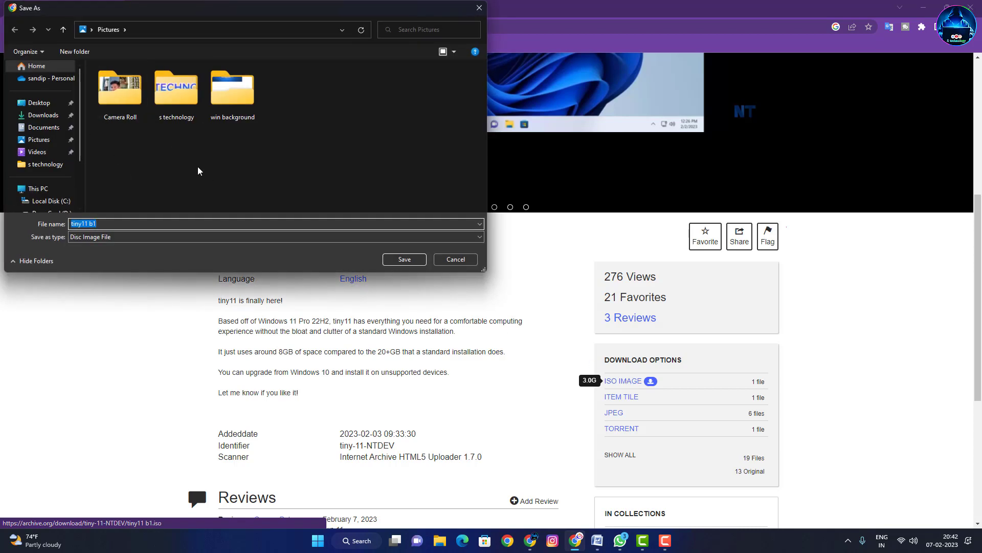
pyautogui.click(448, 261)
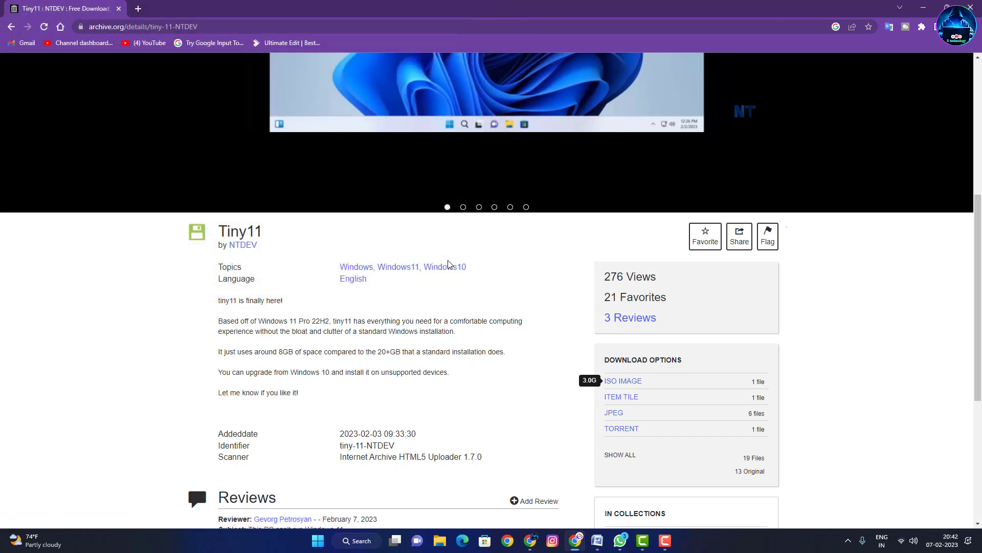
pyautogui.press('super')
# Launch Hyper-V Manager via search and start a Quick Create VM from a local installation source.
pyautogui.write('hyper')
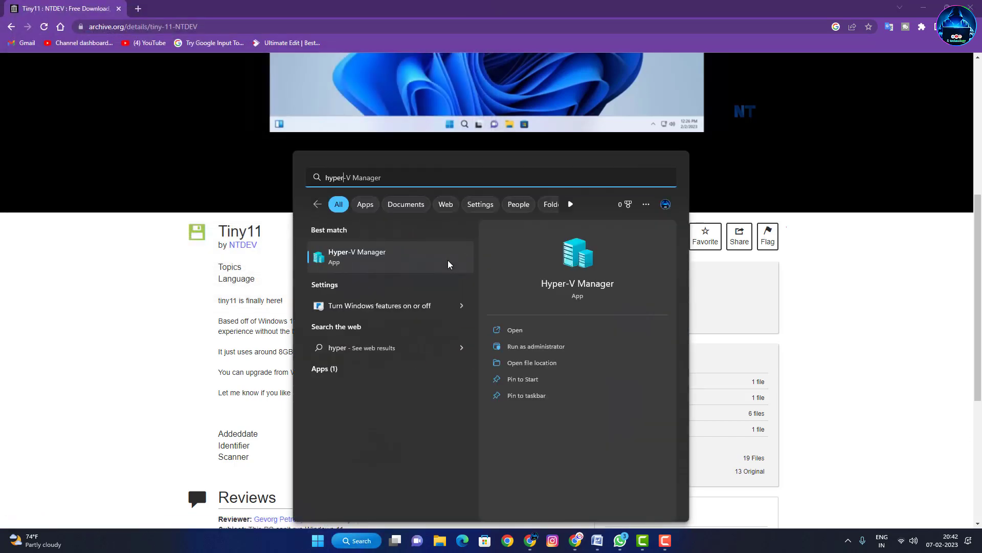
pyautogui.press('Return')
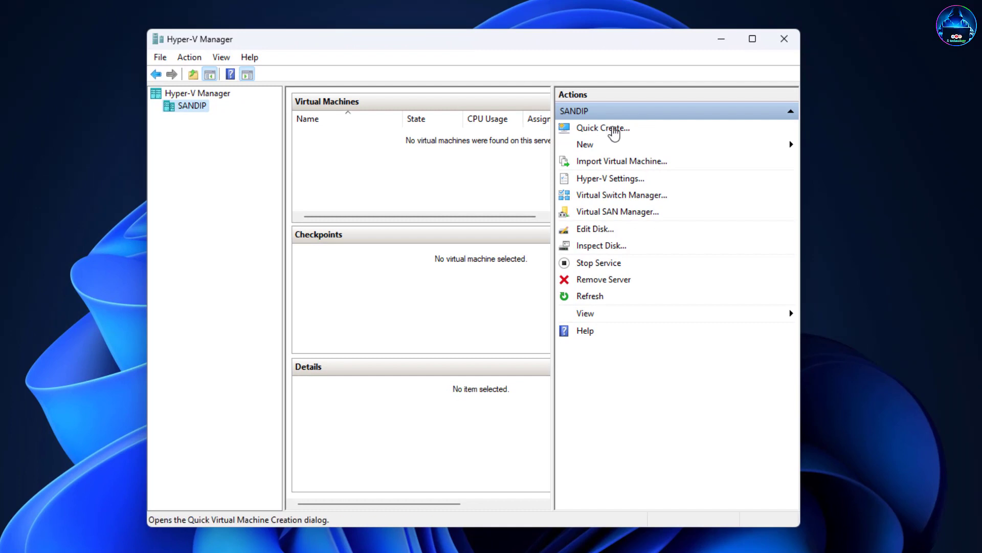
pyautogui.click(613, 134)
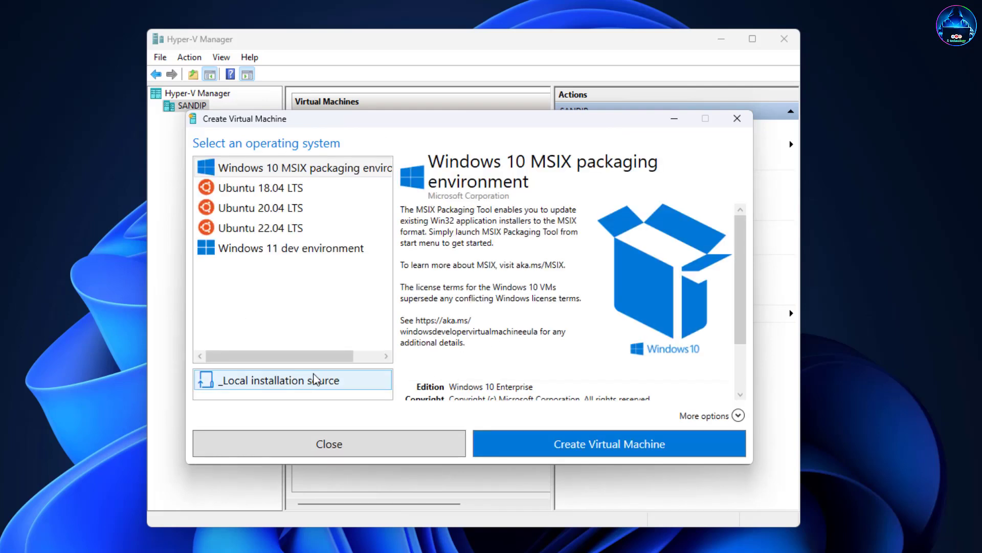
pyautogui.click(326, 383)
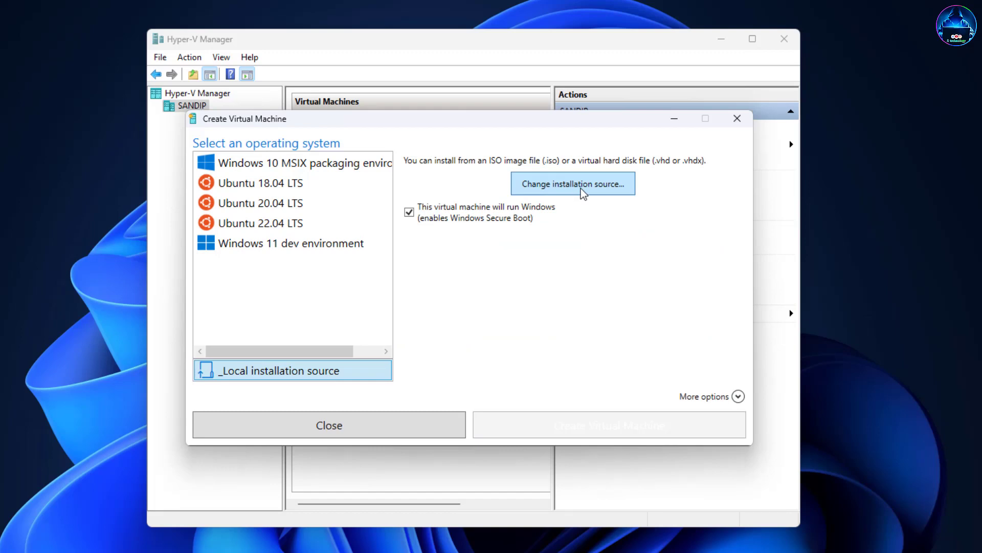
# Set the installation source to tiny11 b1.iso from E:\Operating System\Windows.
pyautogui.click(582, 188)
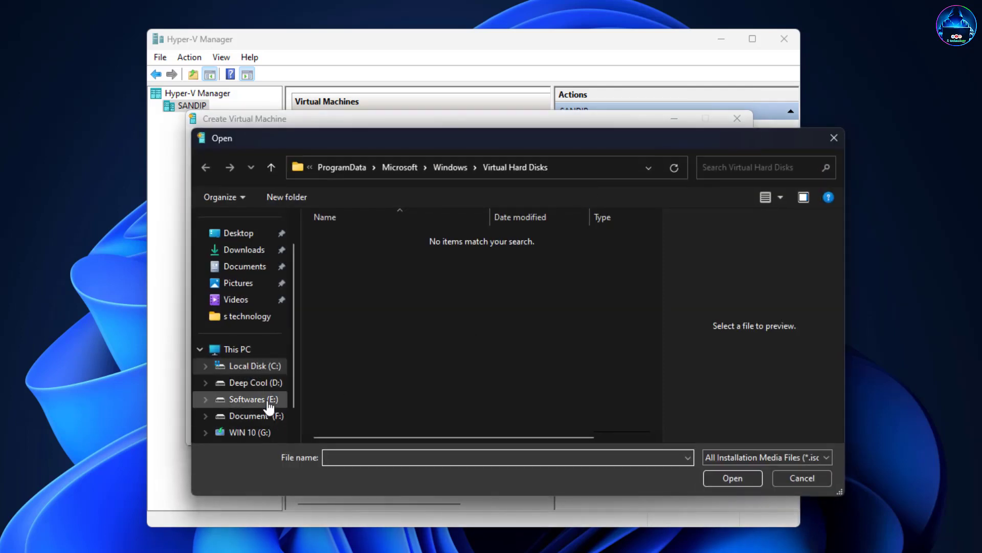
pyautogui.click(271, 399)
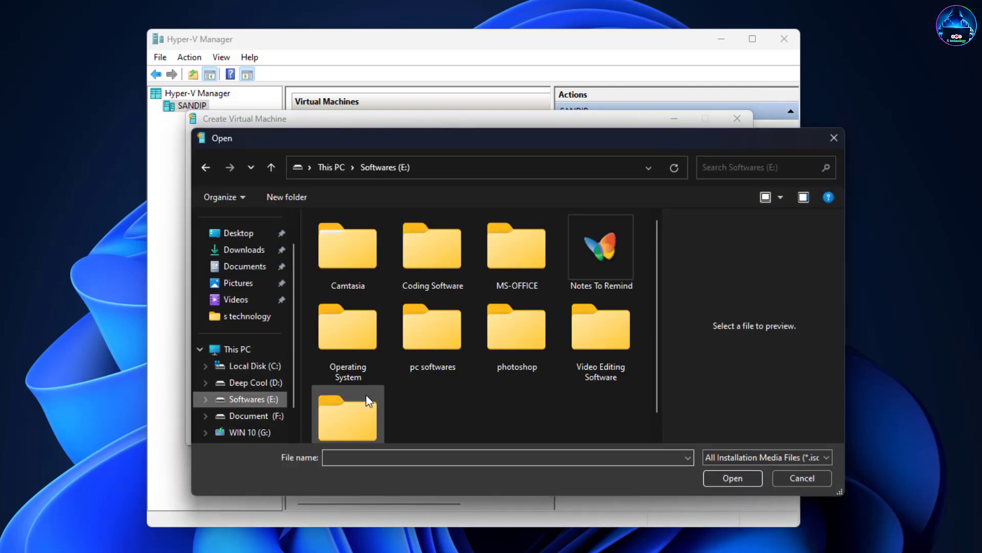
pyautogui.doubleClick(353, 340)
pyautogui.doubleClick(352, 236)
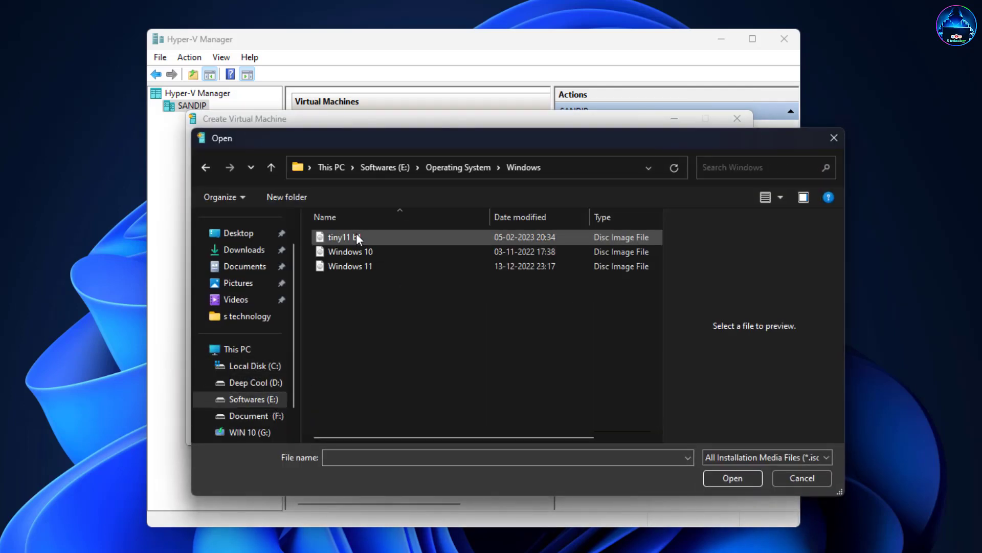
pyautogui.click(398, 241)
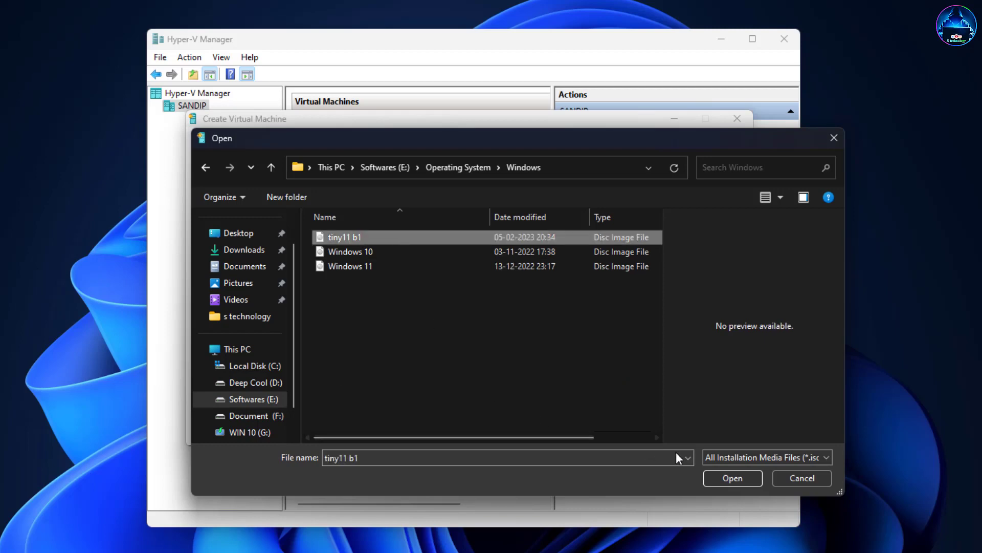
pyautogui.click(735, 482)
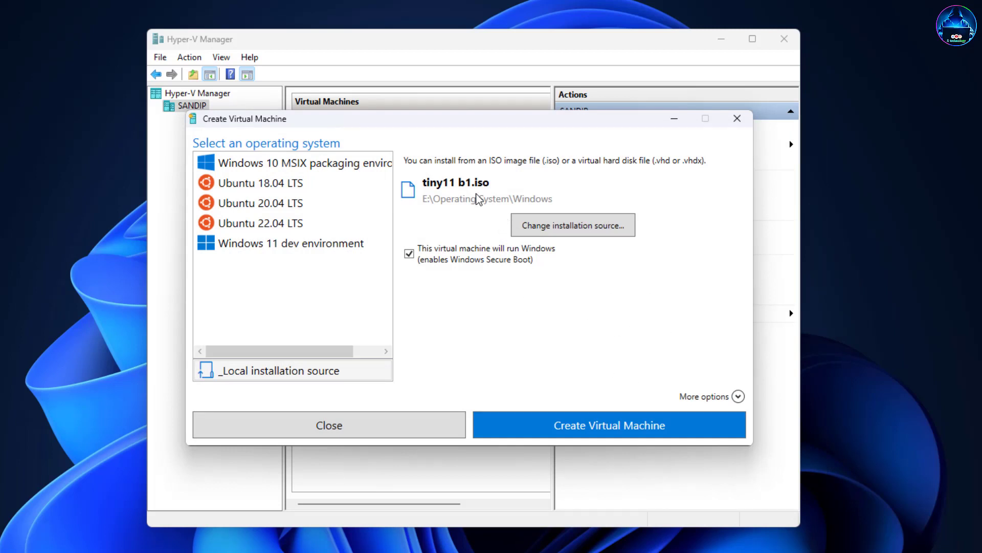
# Create the virtual machine and change its memory to 2046 MB of RAM in settings.
pyautogui.click(554, 423)
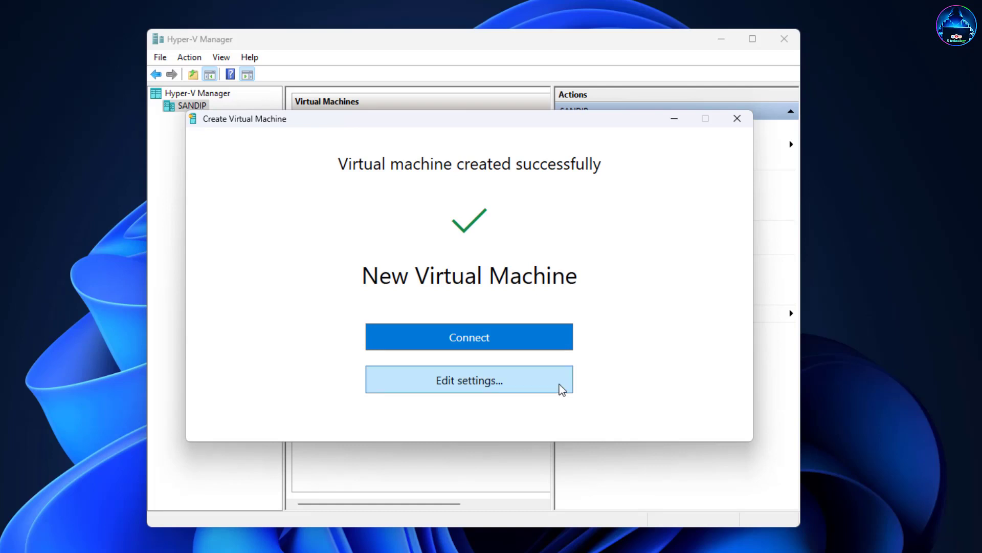
pyautogui.click(494, 391)
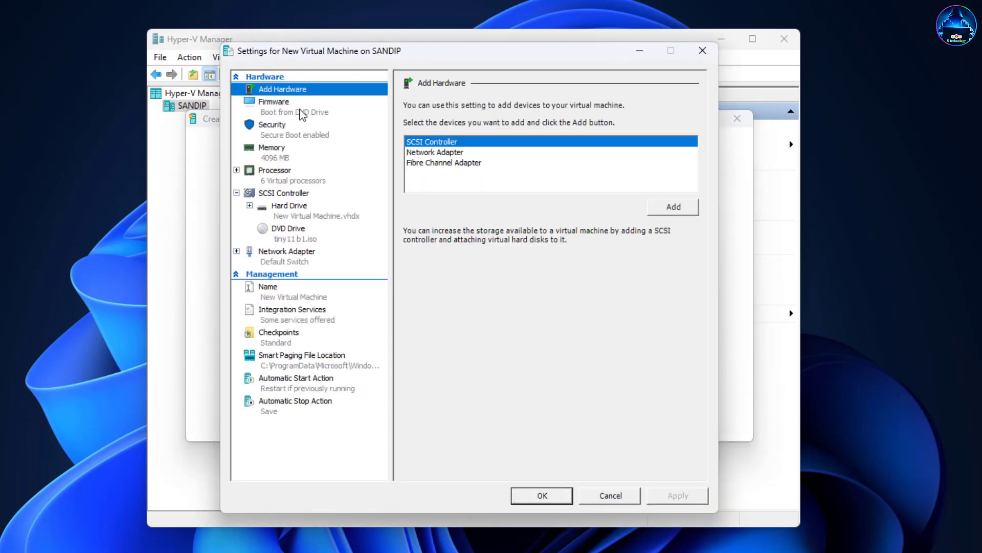
pyautogui.click(304, 116)
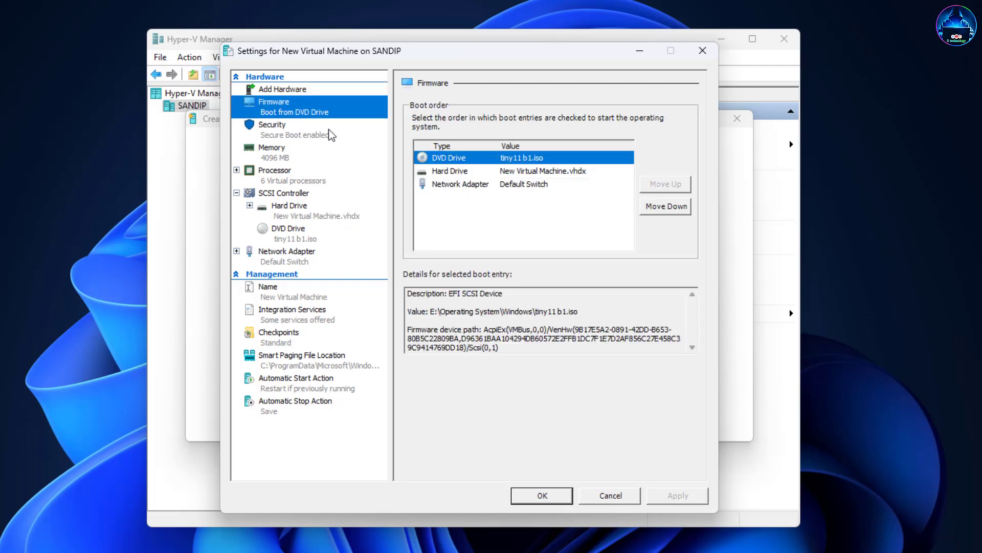
pyautogui.click(305, 138)
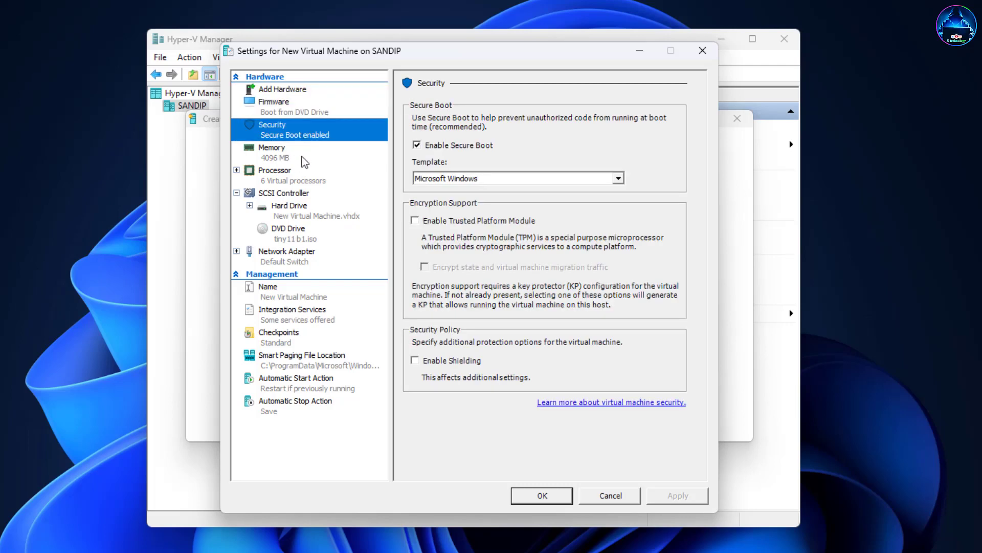
pyautogui.click(304, 160)
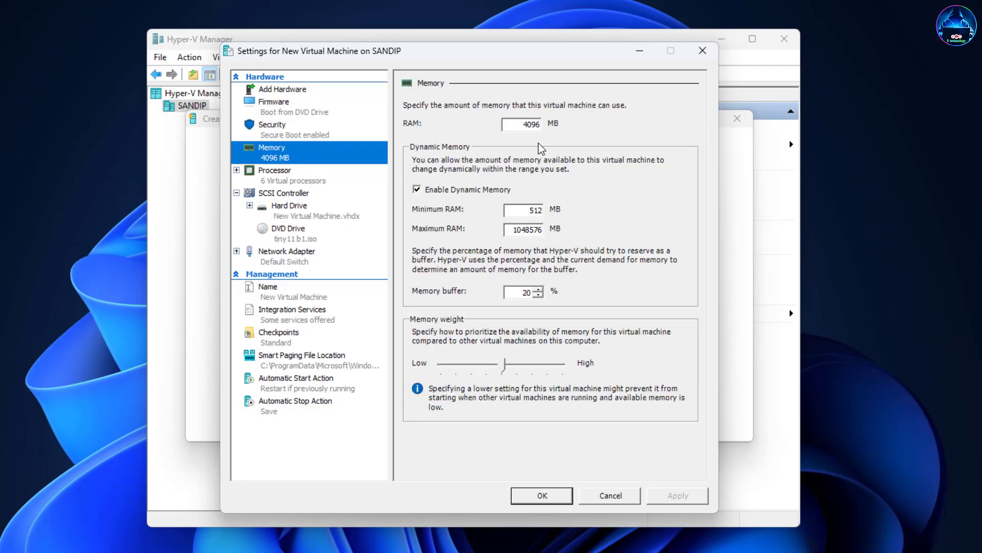
pyautogui.doubleClick(528, 125)
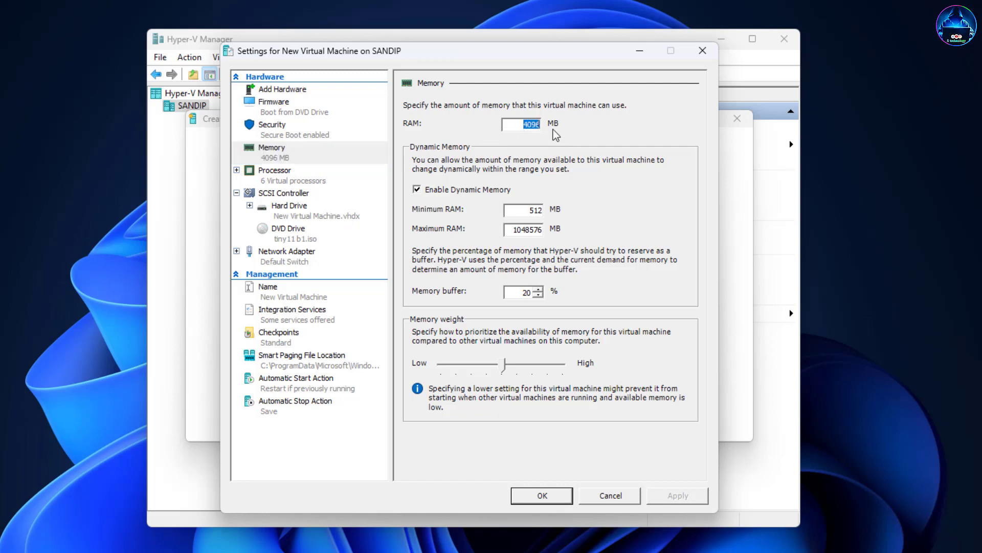
pyautogui.write('2046')
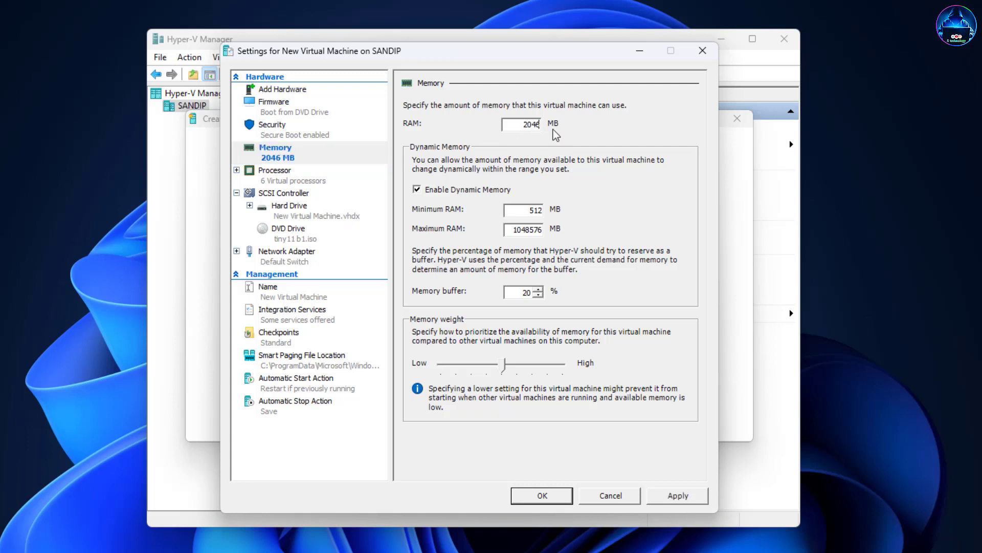
pyautogui.click(305, 175)
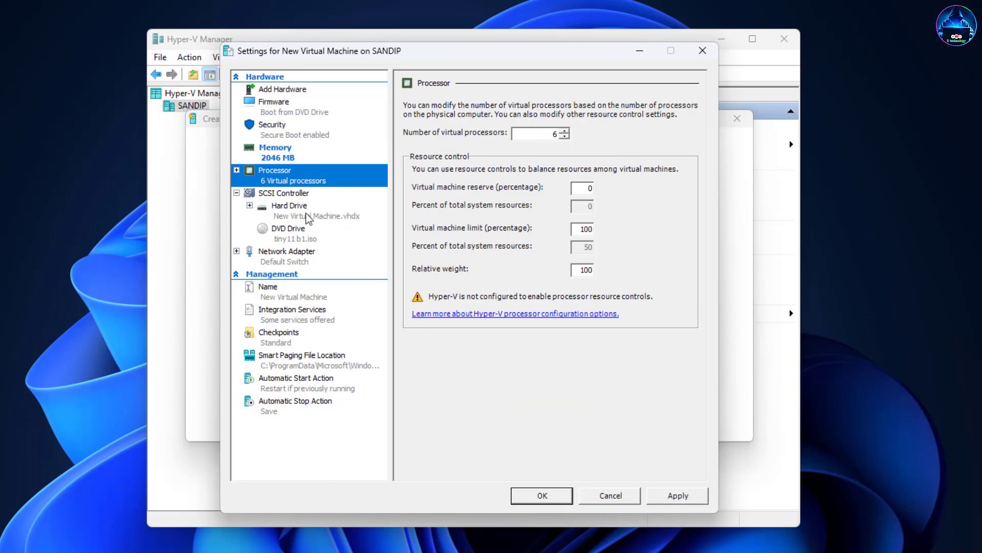
pyautogui.click(318, 195)
pyautogui.click(557, 496)
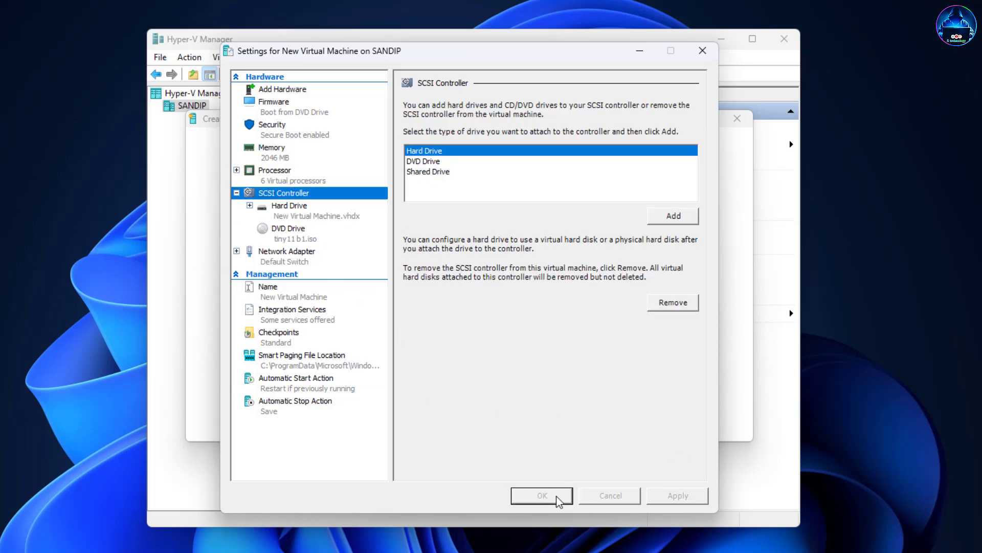
# Connect to New Virtual Machine and minimize Hyper-V Manager to show its window.
pyautogui.click(463, 340)
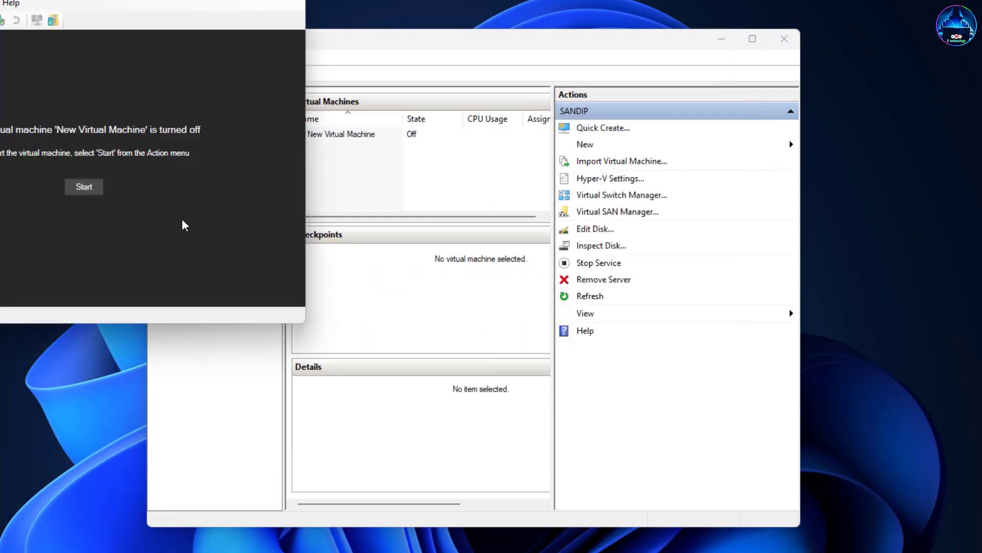
pyautogui.click(93, 194)
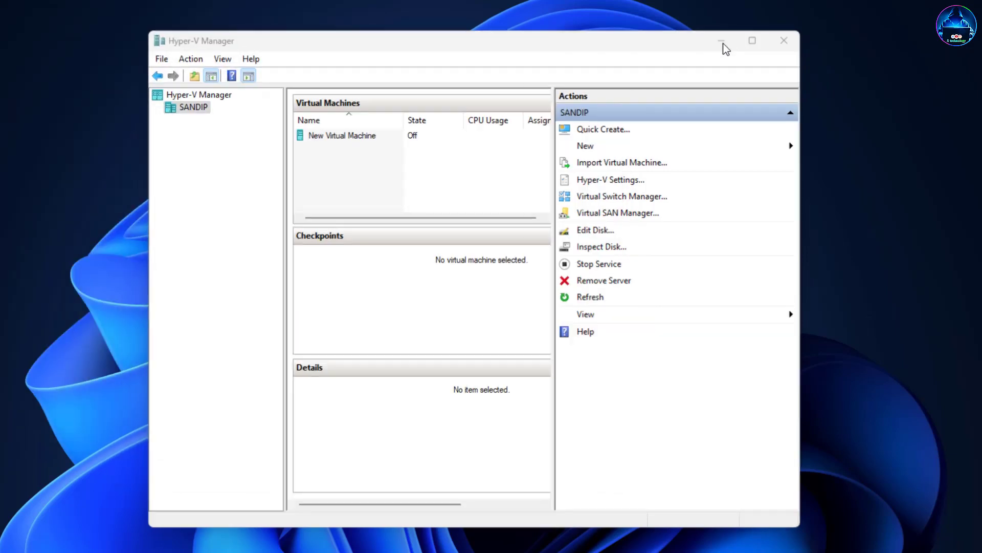
pyautogui.click(722, 42)
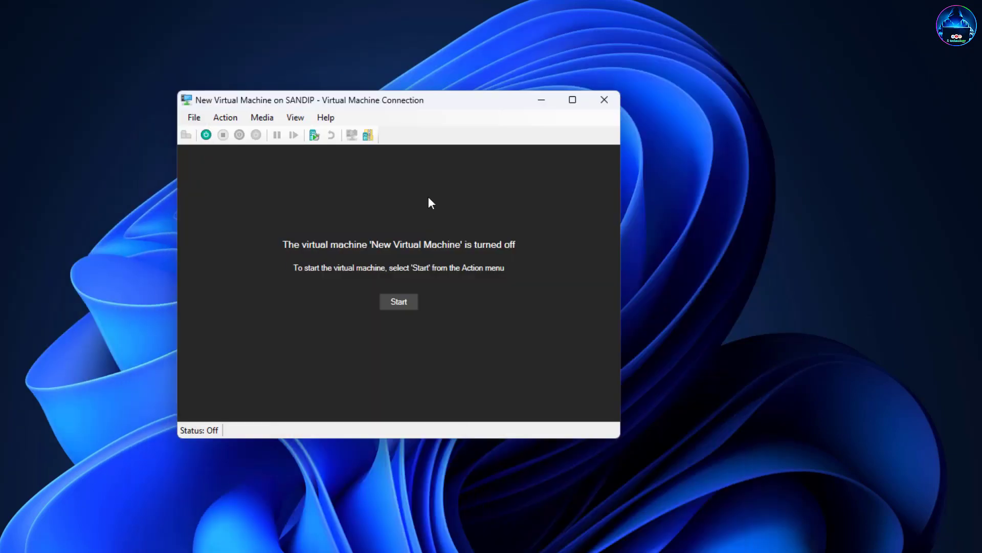
# Power on the VM, keep the default language settings, and accept the license terms.
pyautogui.click(398, 306)
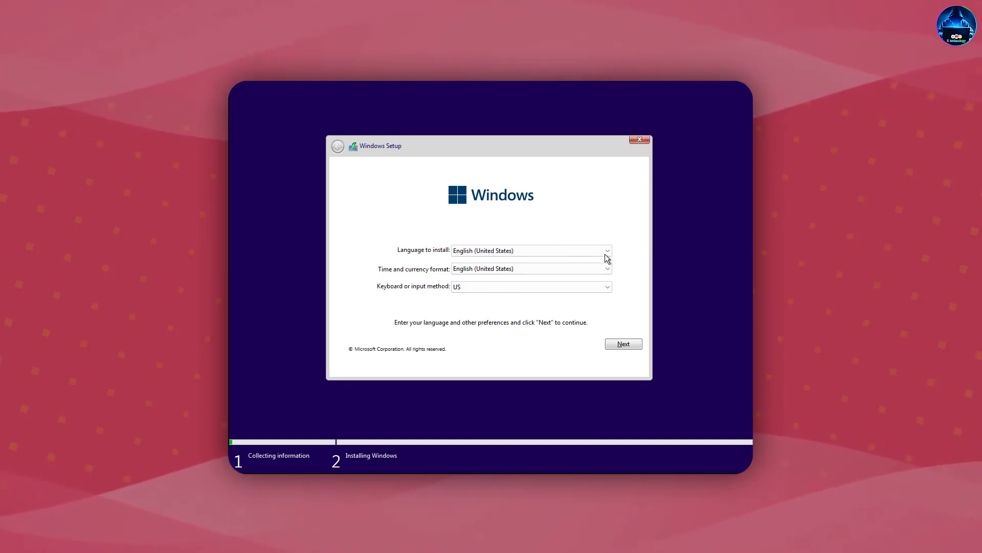
pyautogui.click(634, 345)
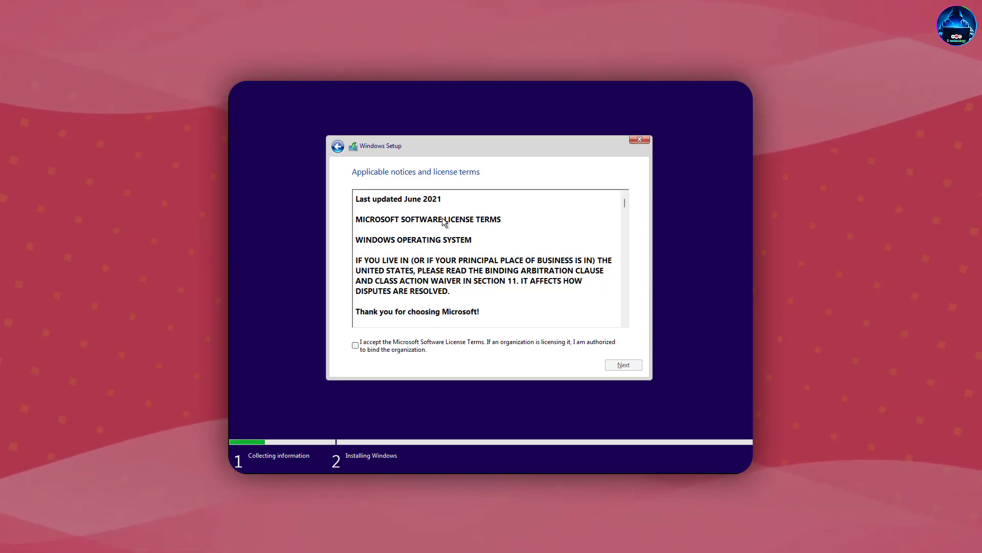
pyautogui.click(356, 345)
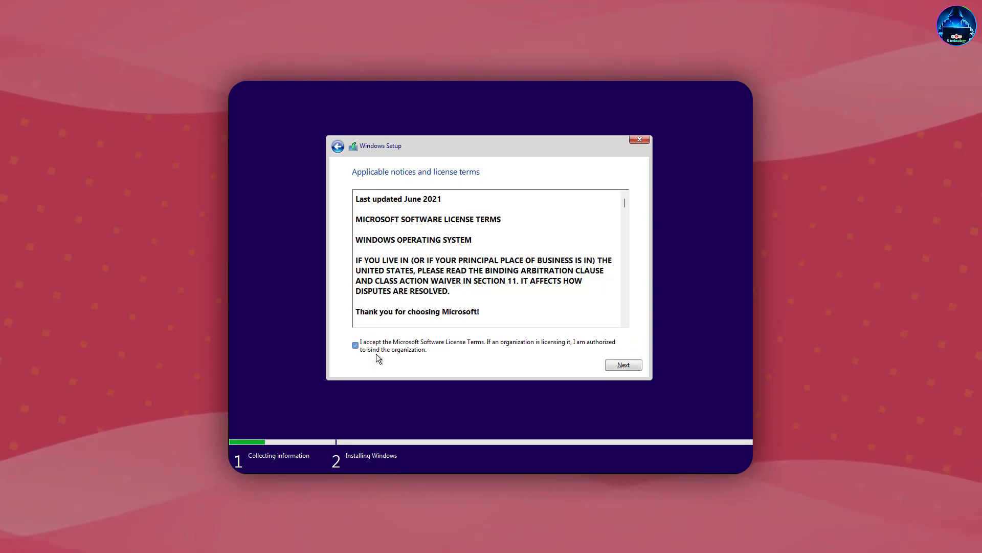
pyautogui.click(638, 369)
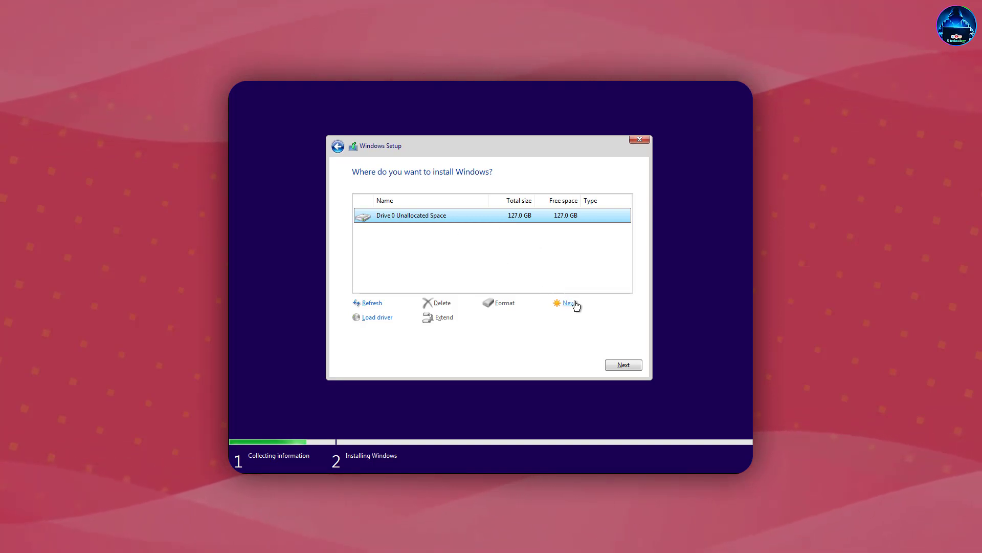
# Create a full-size partition on the 127 GB drive and install Windows on Partition 3.
pyautogui.click(569, 303)
pyautogui.click(588, 315)
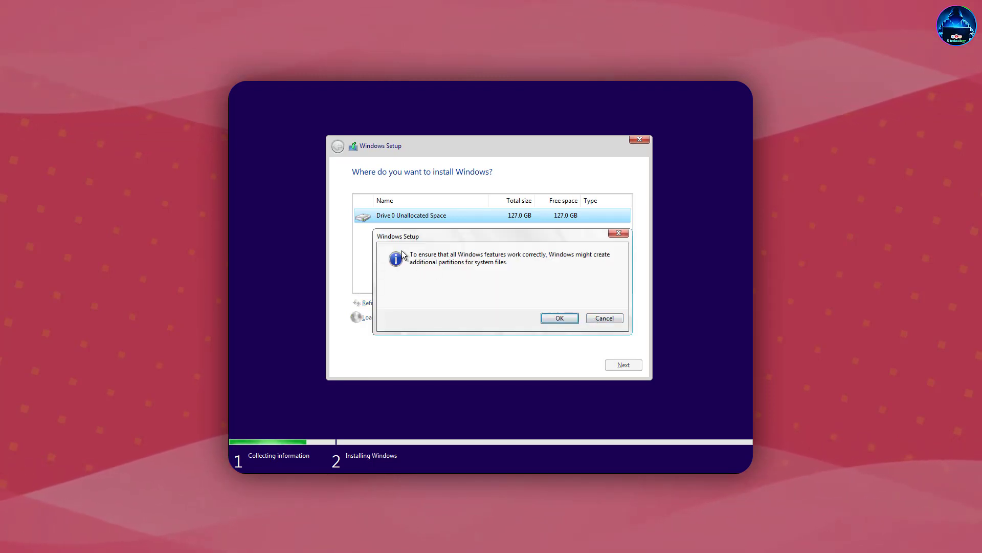
pyautogui.click(565, 318)
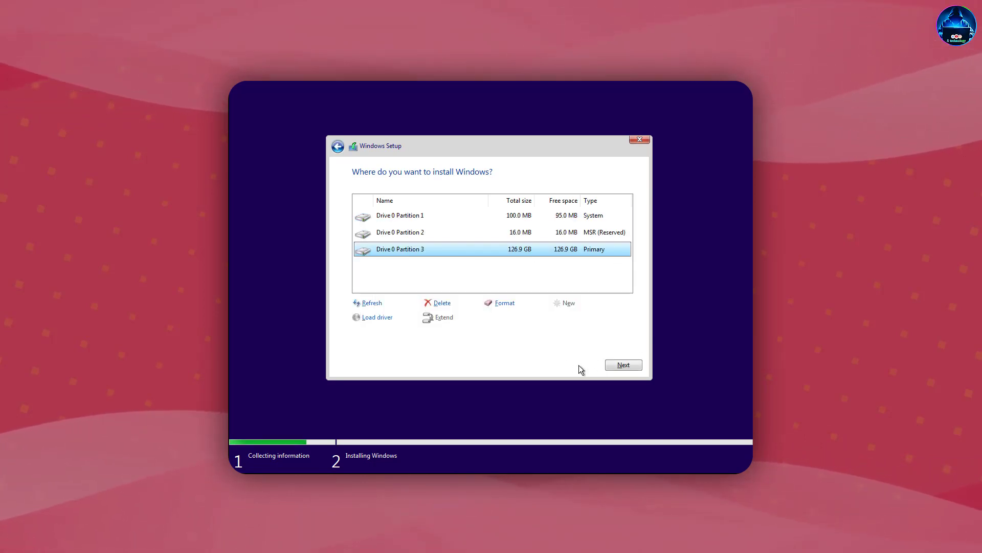
pyautogui.click(623, 365)
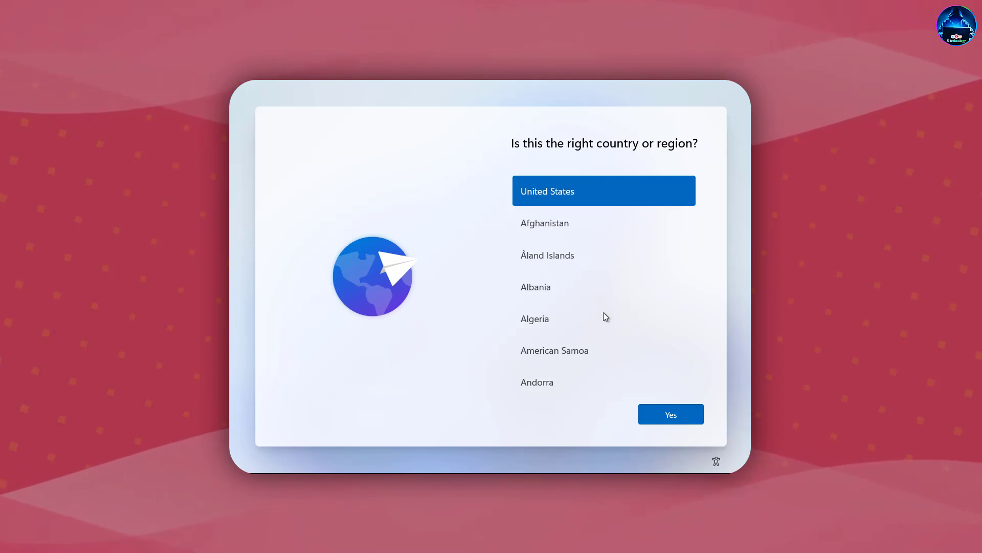
# Confirm United States, pick the English (India) keyboard, and skip the second layout.
pyautogui.click(693, 415)
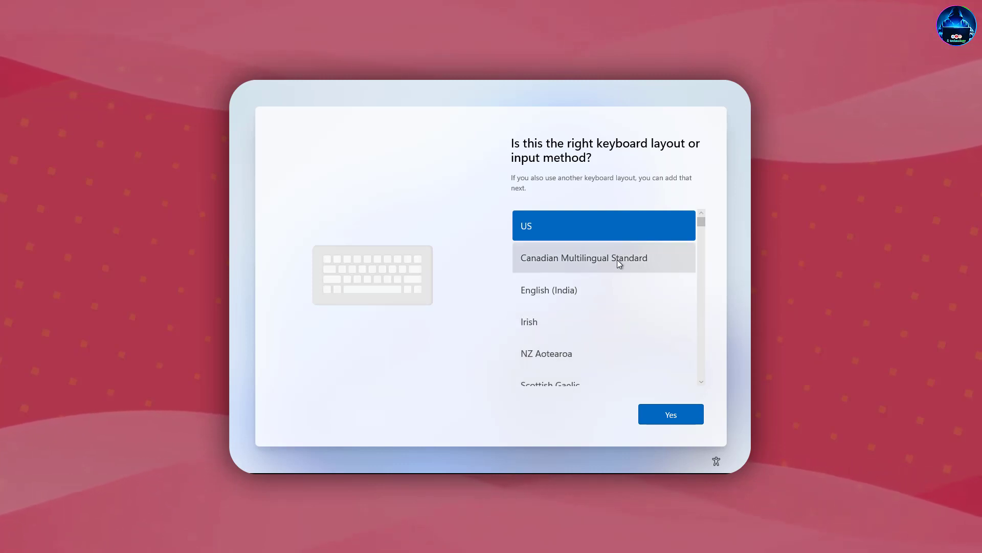
pyautogui.click(570, 297)
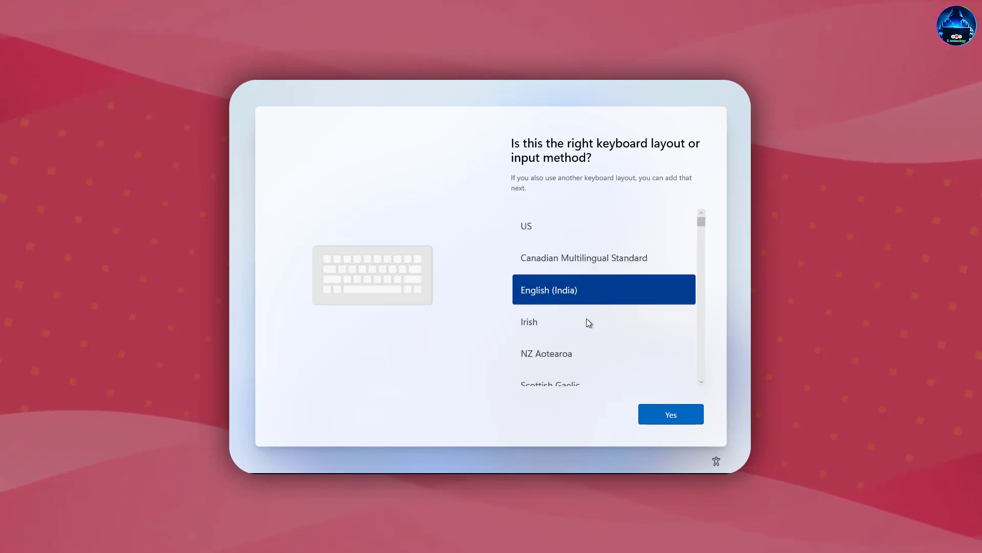
pyautogui.click(671, 423)
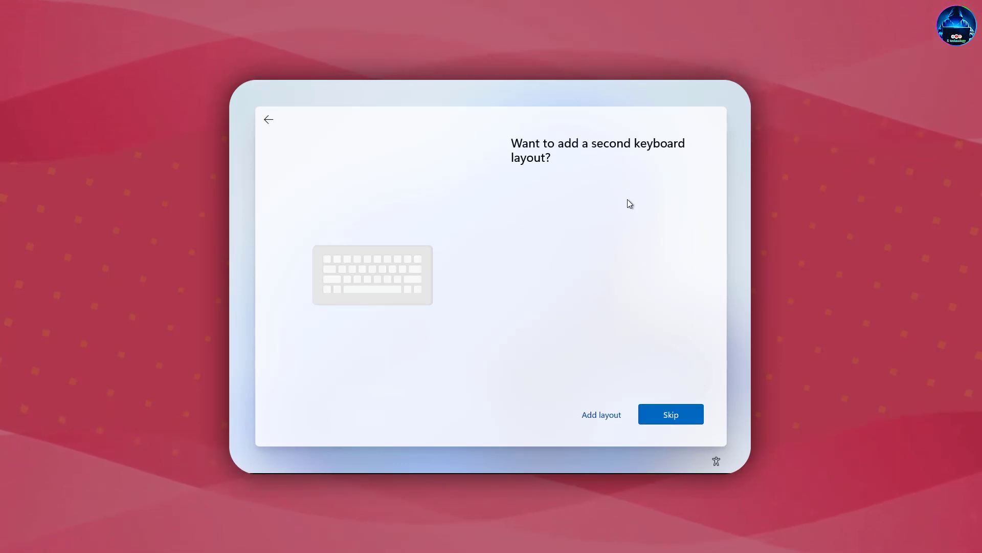
pyautogui.click(686, 416)
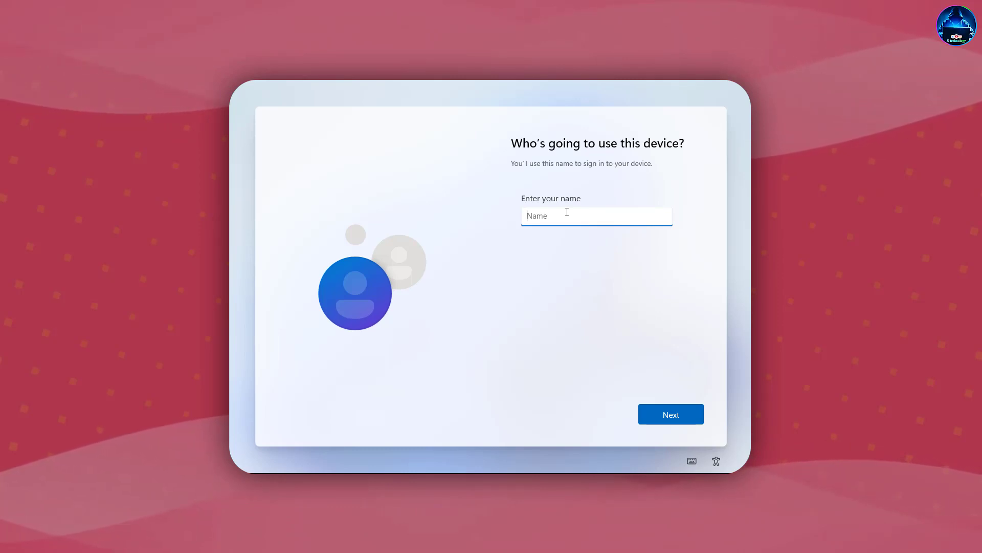
# Enter a user name and account password, then accept the default privacy settings.
pyautogui.write('s tech')
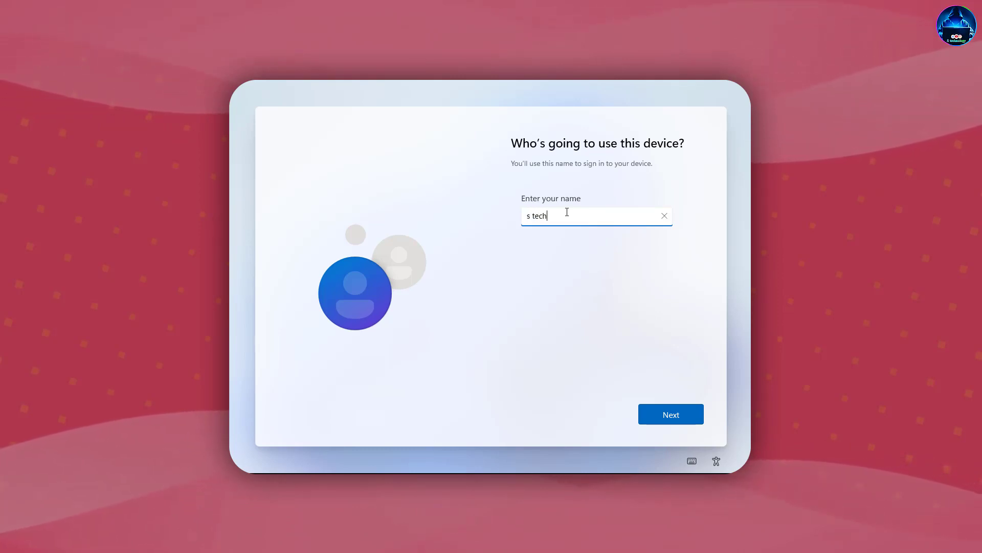
pyautogui.click(686, 416)
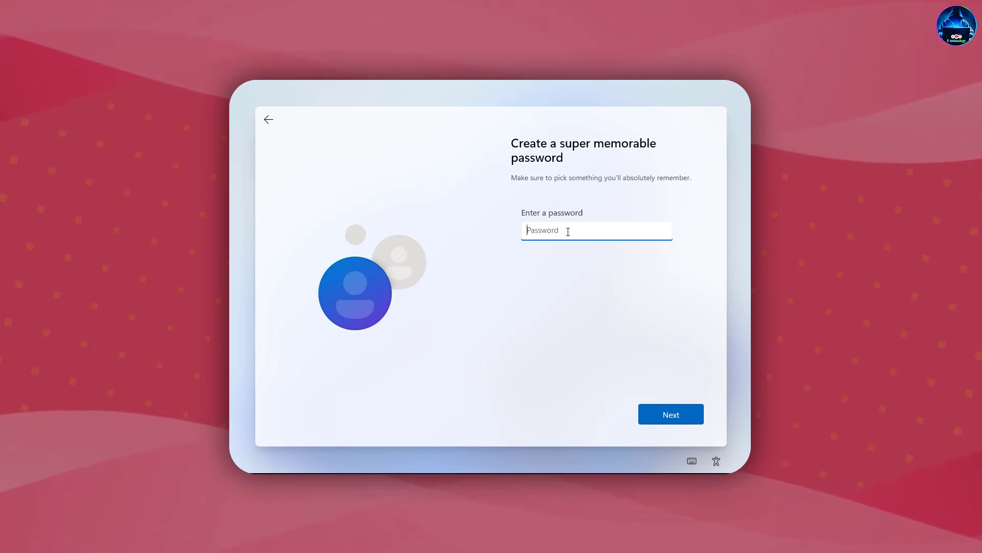
pyautogui.write('123')
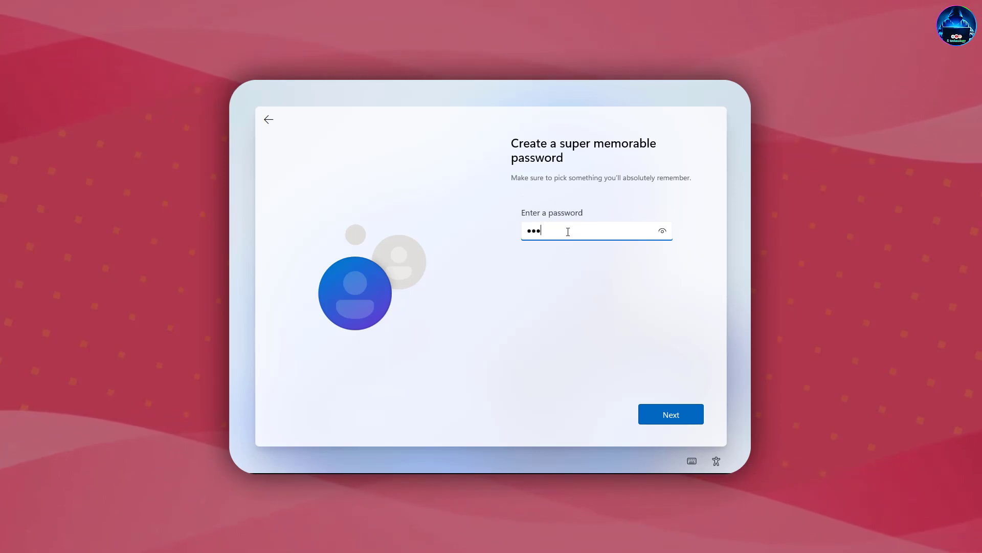
pyautogui.write('4567')
pyautogui.click(671, 416)
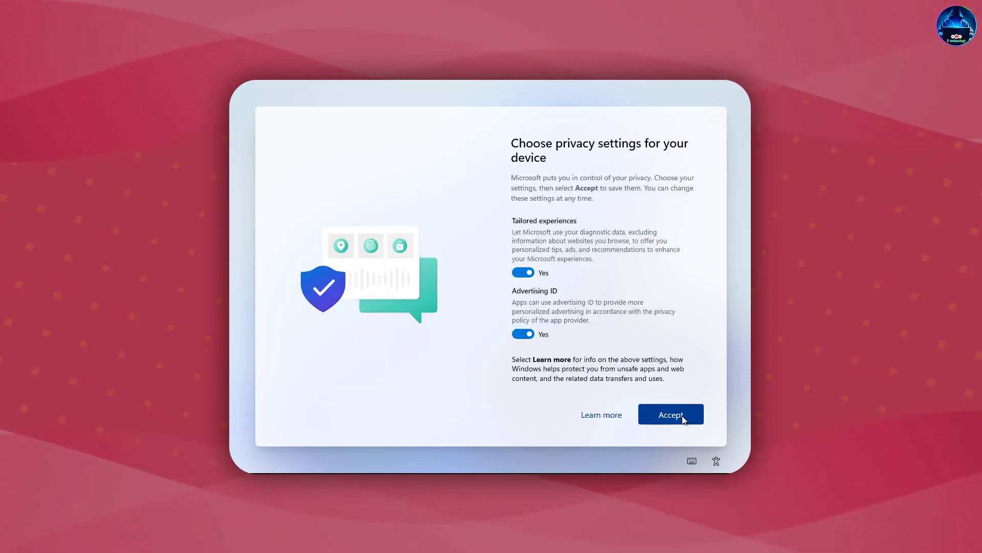
pyautogui.click(684, 419)
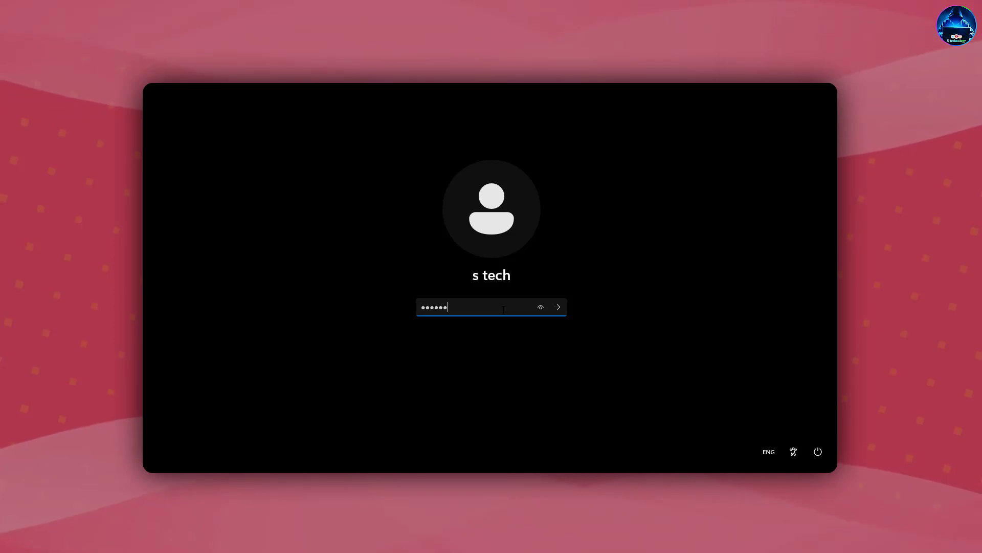
# Sign in to the Tiny11 desktop and dismiss the Start menu.
pyautogui.press('Return')
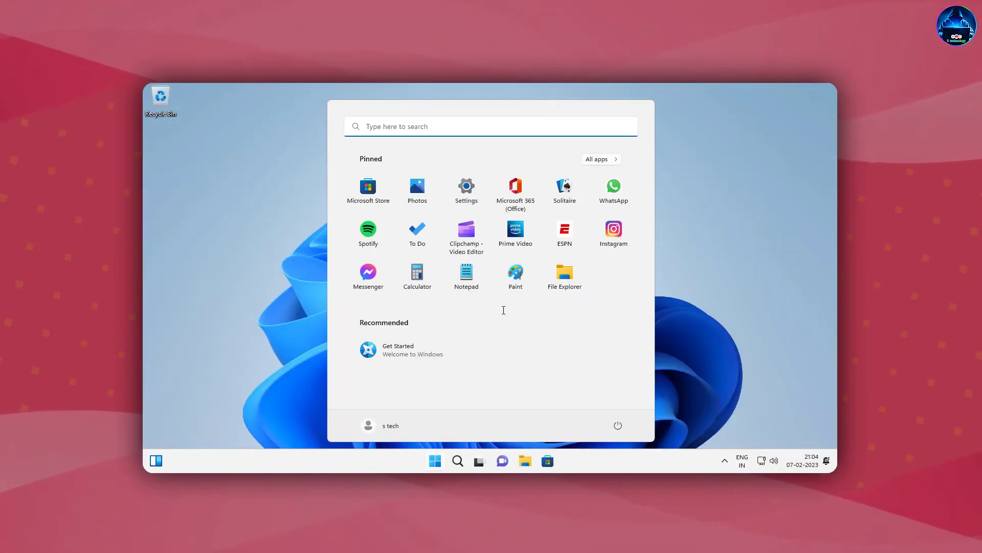
pyautogui.click(735, 308)
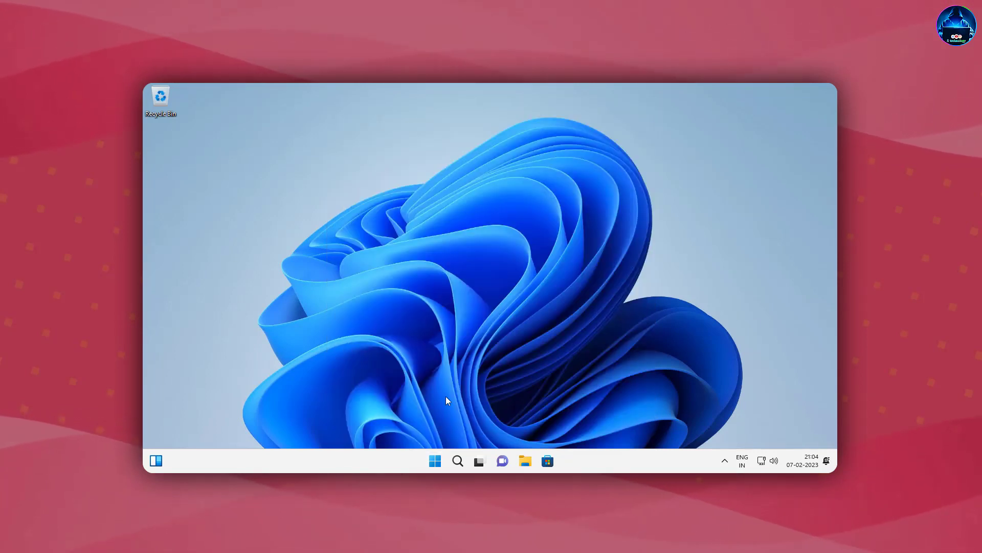
pyautogui.click(436, 461)
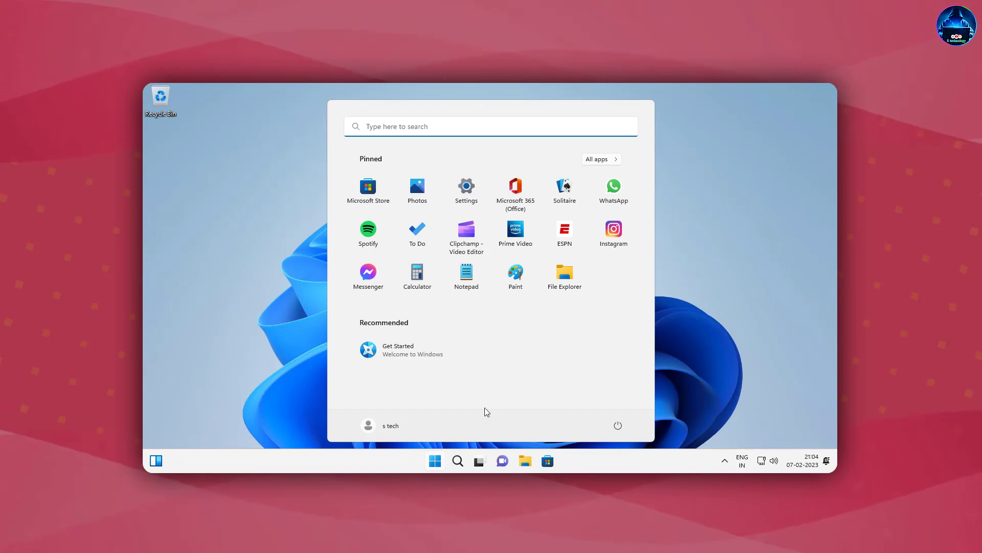
pyautogui.click(712, 249)
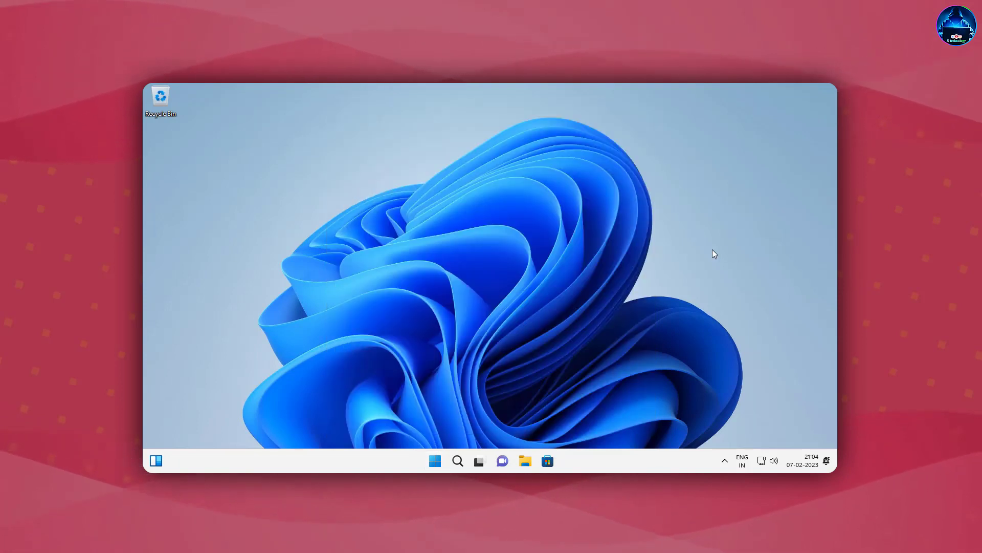
# Open Task Manager, centre it on the desktop, and show the CPU performance graph.
pyautogui.hotkey('ctrl', 'shift', 'Escape')
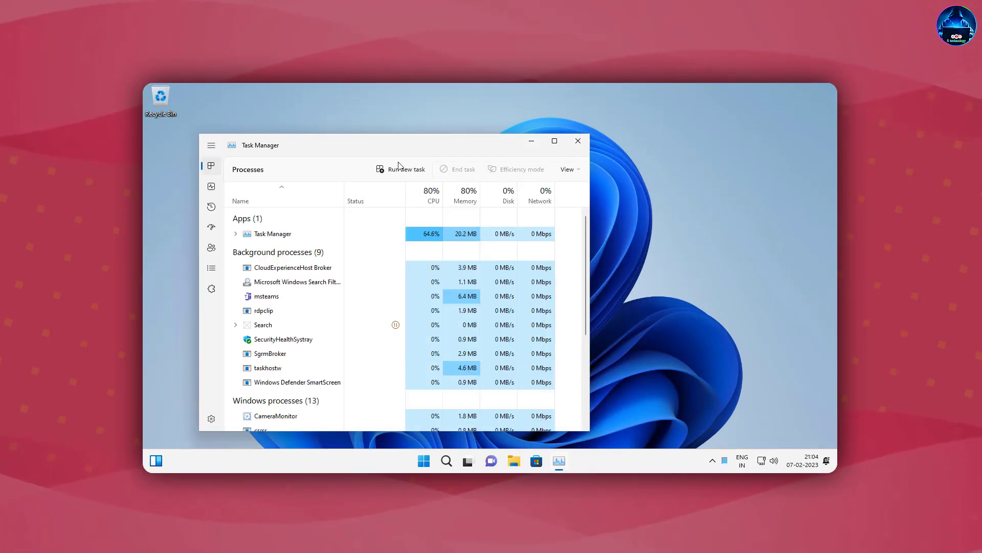
pyautogui.moveTo(404, 139); pyautogui.dragTo(529, 131)
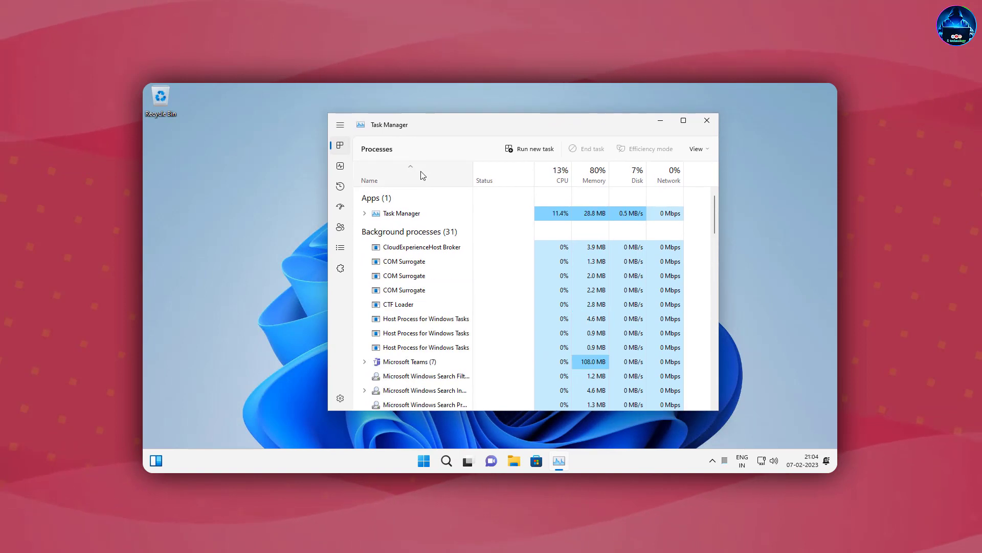
pyautogui.click(340, 167)
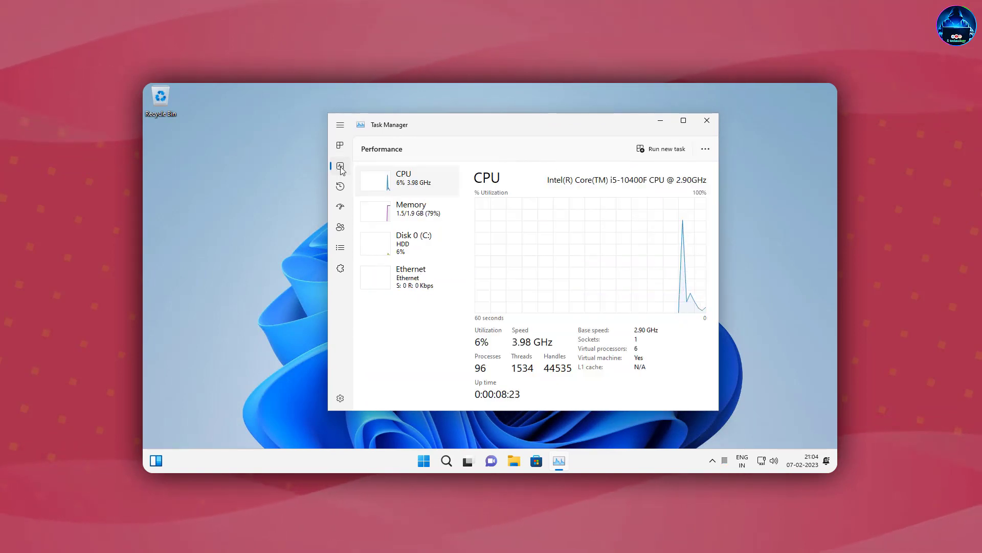